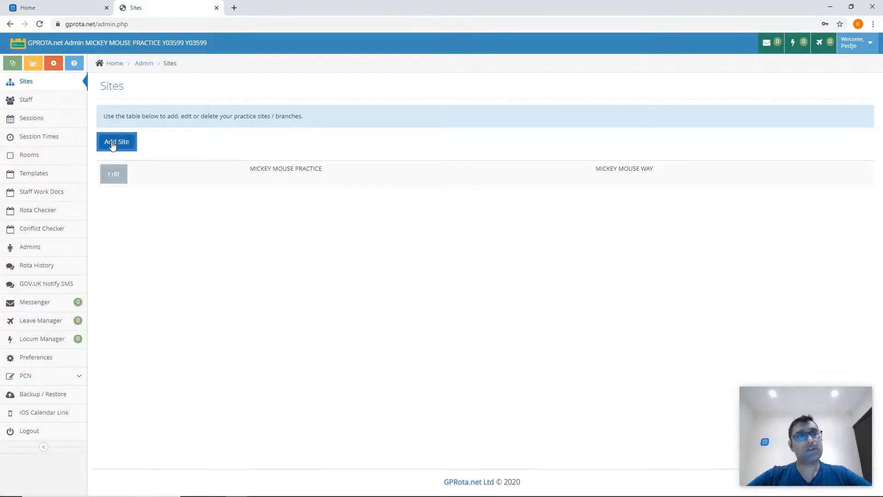
# Start a new rota session named Surgery and set its category to Clinic session
pyautogui.click(53, 100)
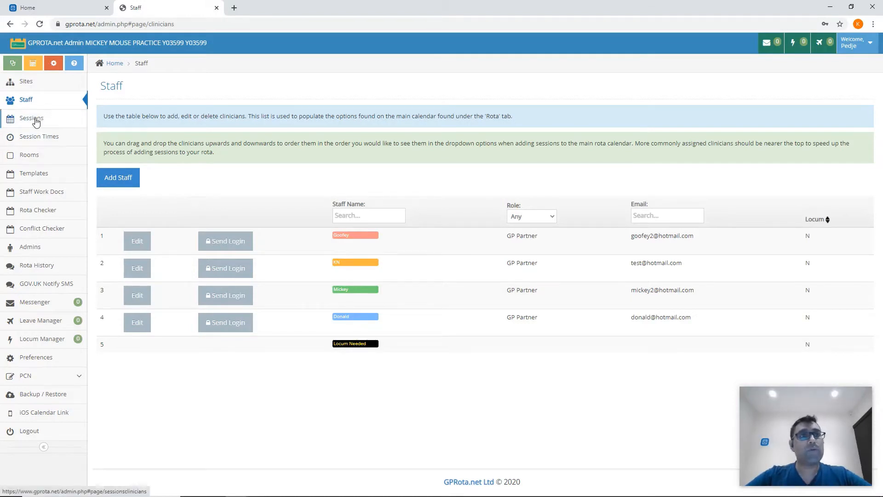
pyautogui.click(64, 124)
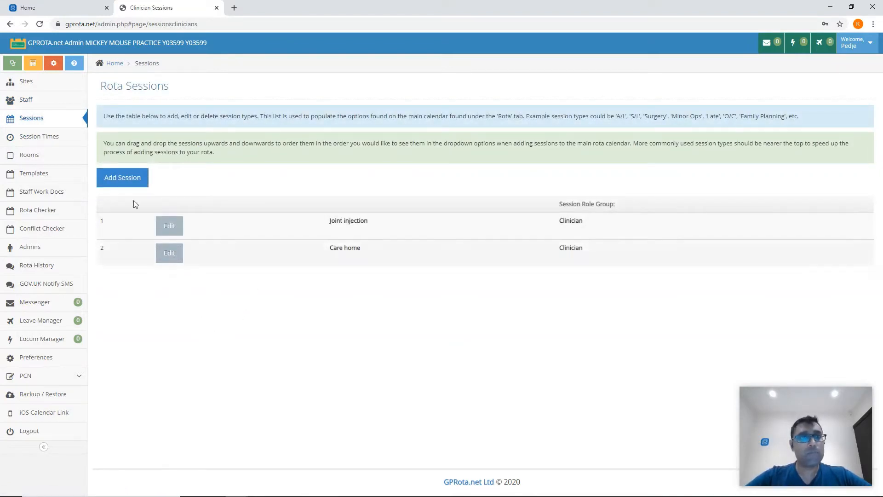
pyautogui.click(116, 173)
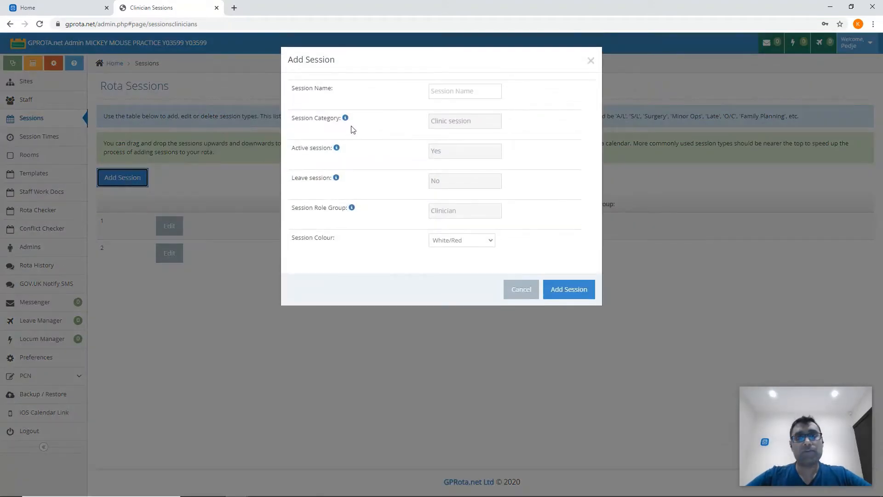
pyautogui.click(451, 94)
pyautogui.write('Surgery')
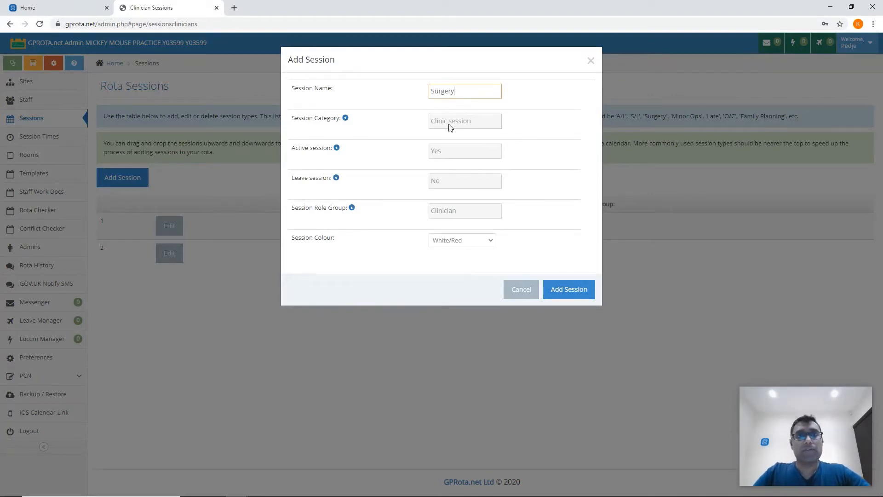
pyautogui.click(450, 125)
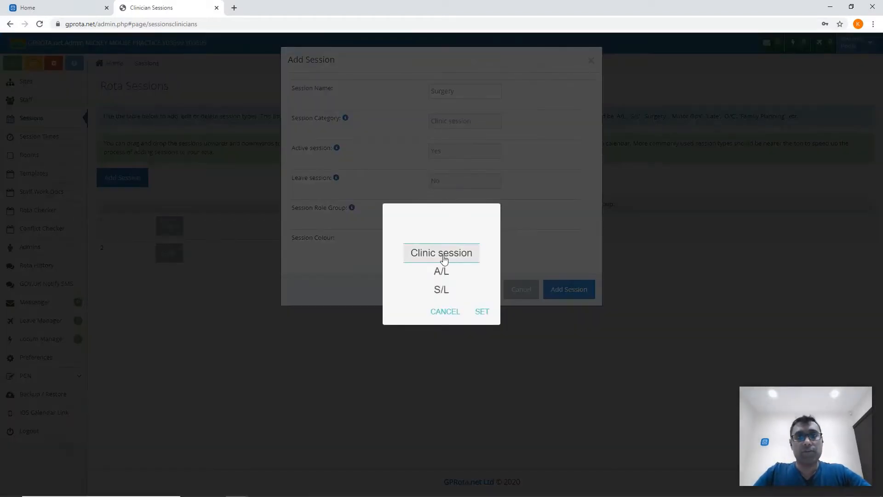
pyautogui.scroll(-6, 444, 260)
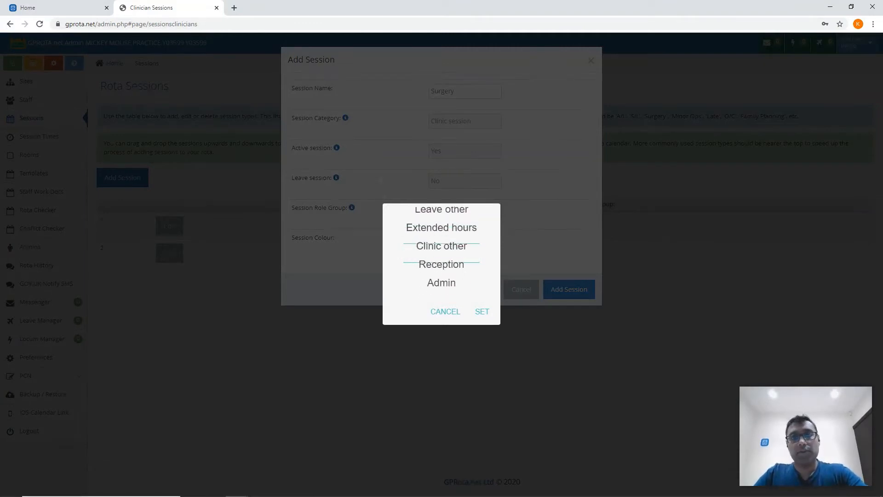
pyautogui.scroll(6, 444, 261)
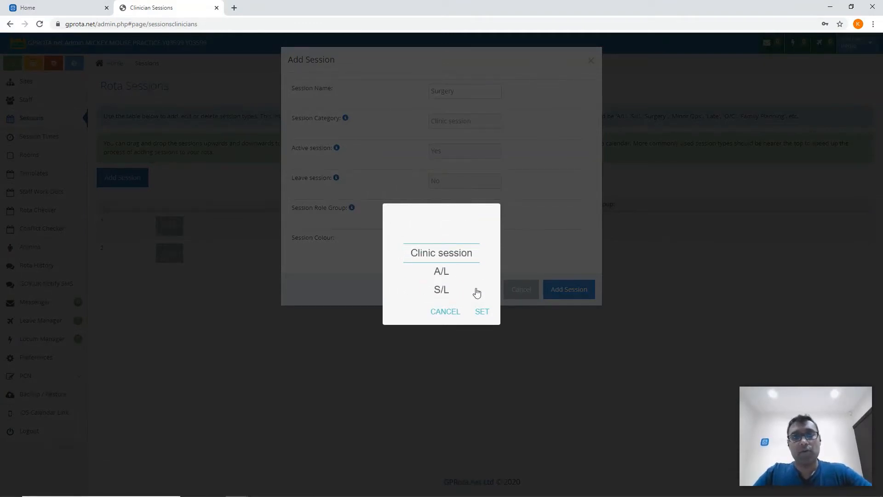
pyautogui.click(481, 311)
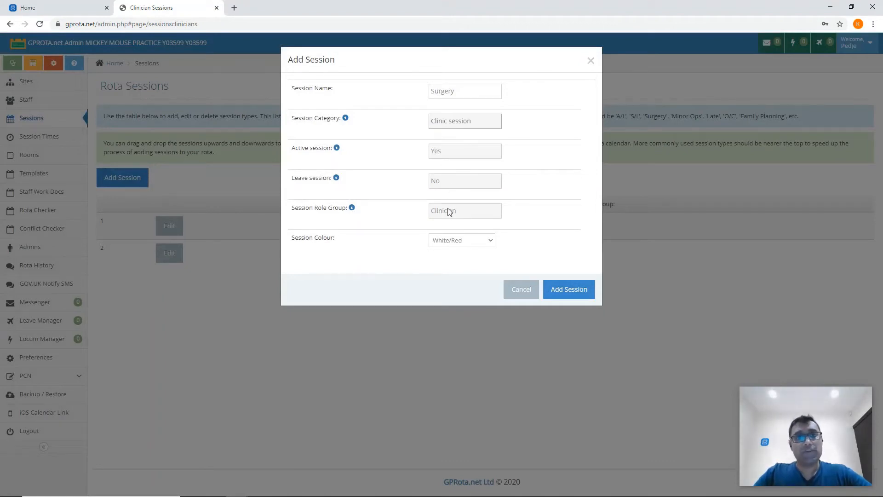
# Set the Surgery session's role group to Clinician and its colour to White/Purple, and add the session
pyautogui.click(464, 215)
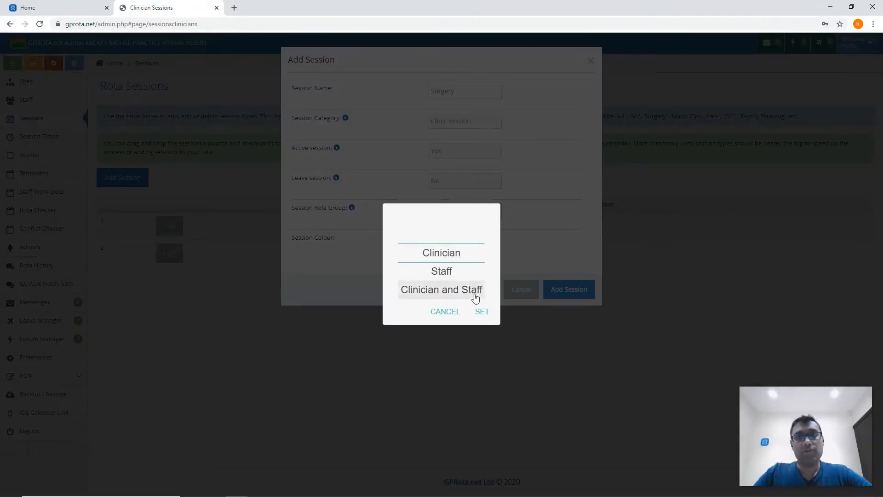
pyautogui.click(480, 311)
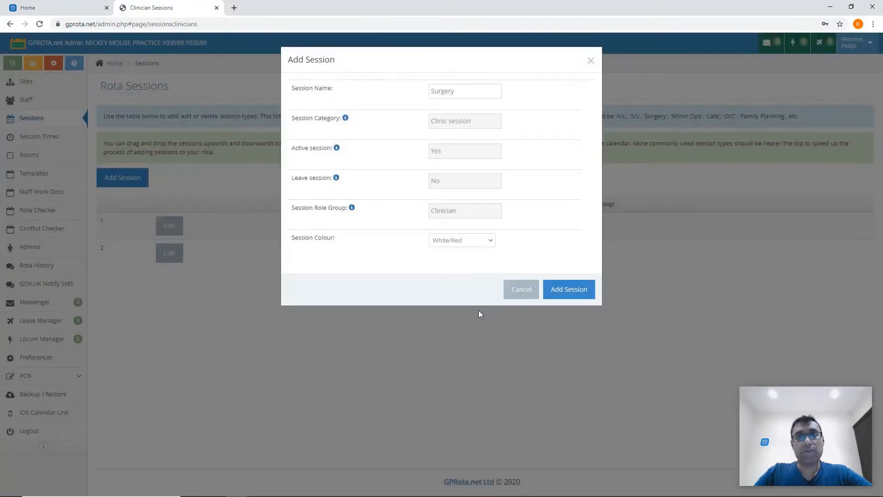
pyautogui.click(464, 243)
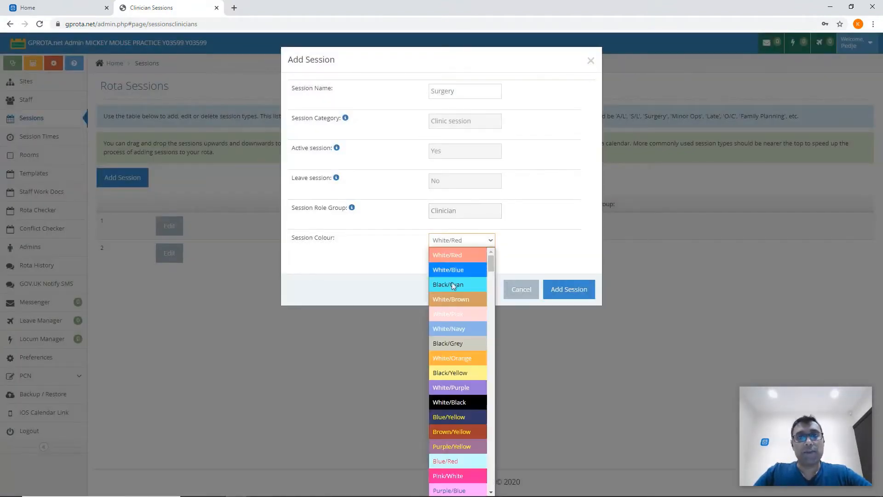
pyautogui.click(450, 389)
pyautogui.click(553, 295)
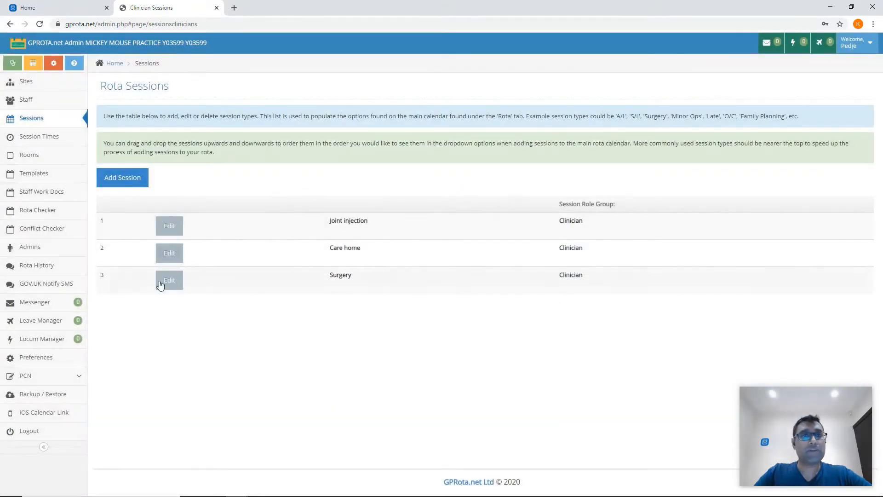
# Change the AM session time to start at 09:00 and end at 12:00, and save it
pyautogui.click(39, 138)
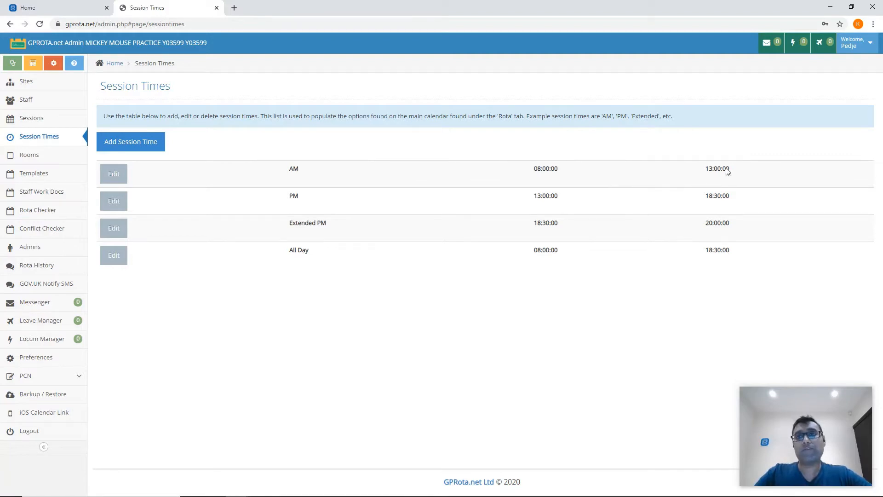
pyautogui.click(115, 174)
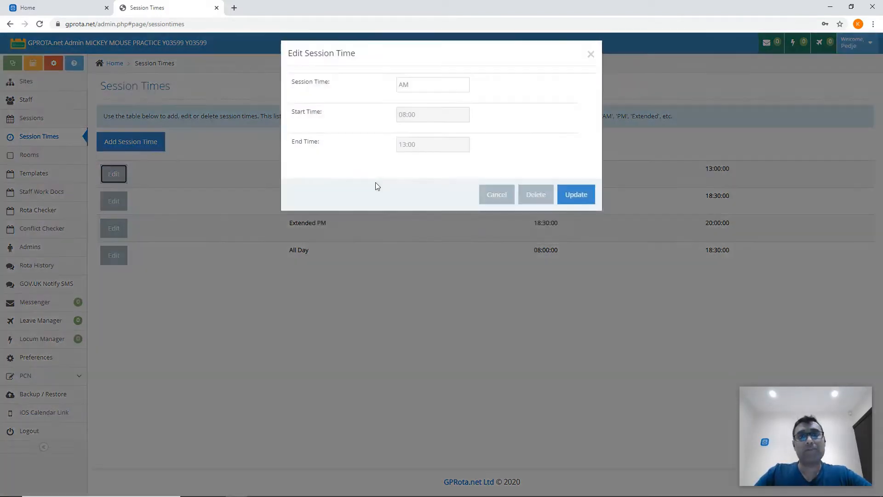
pyautogui.click(405, 122)
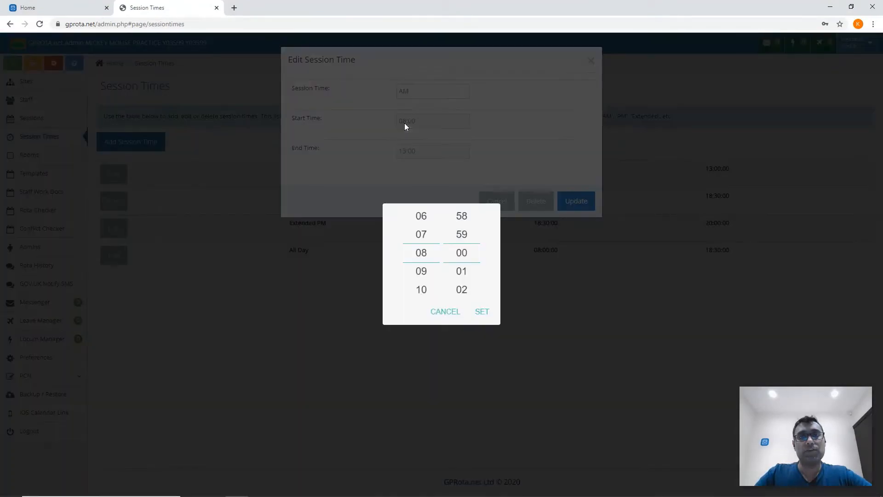
pyautogui.click(423, 267)
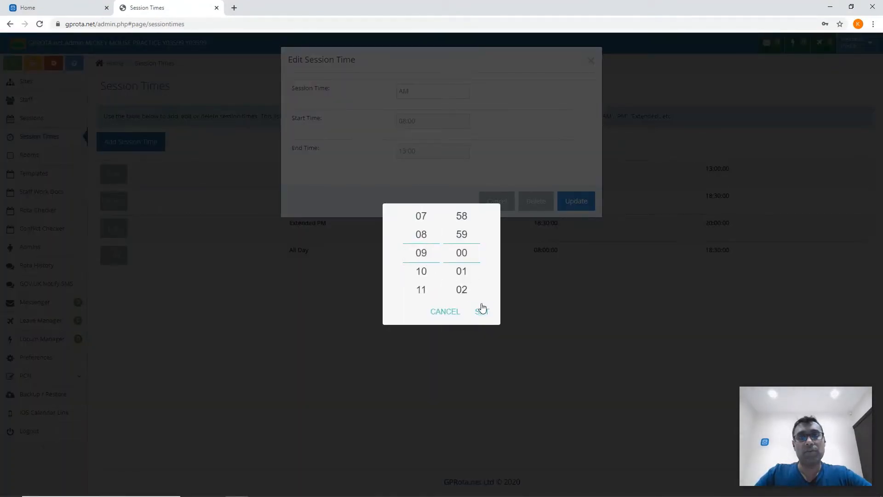
pyautogui.click(481, 310)
pyautogui.click(407, 156)
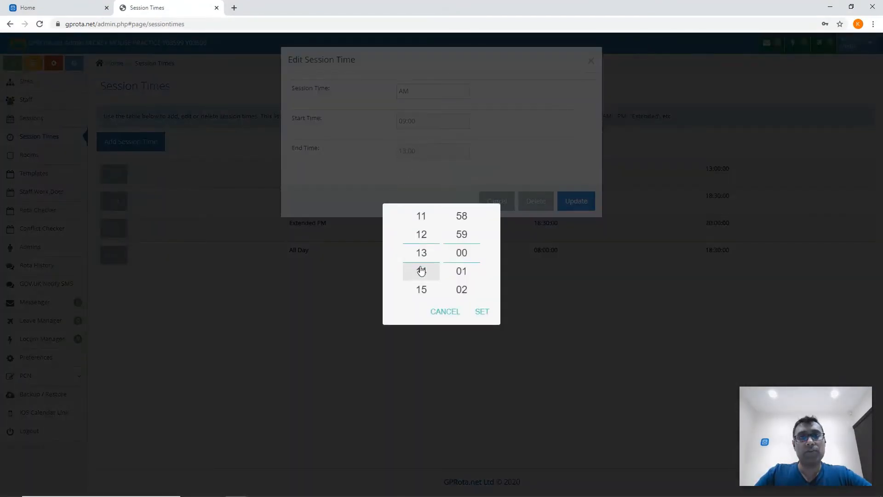
pyautogui.scroll(1, 420, 263)
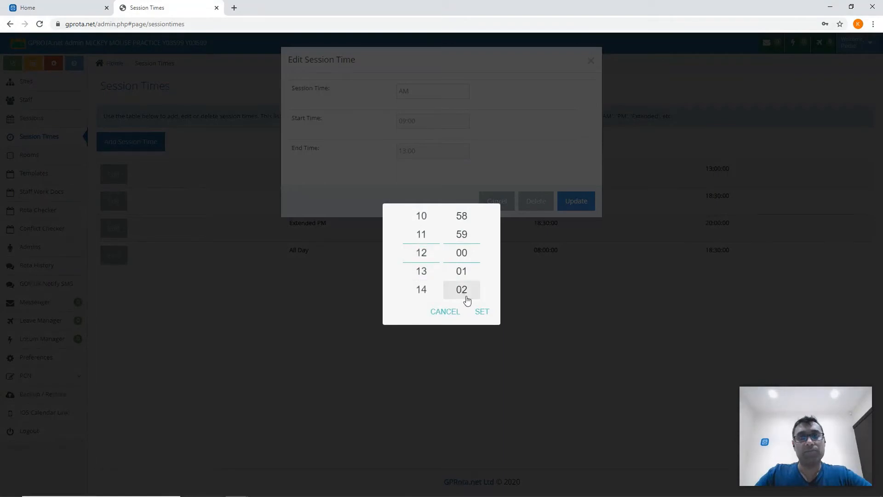
pyautogui.click(481, 310)
pyautogui.click(568, 197)
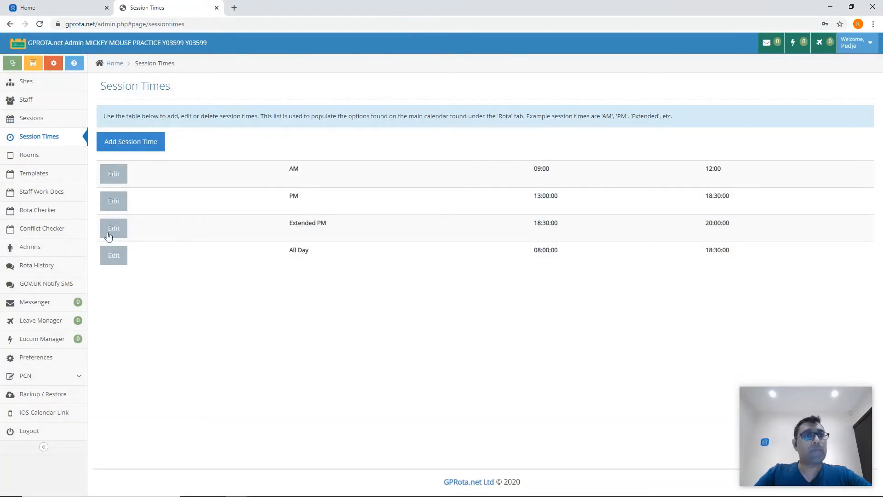
# Start a new room for the MICKEY MOUSE PRACTICE site with room id 12 and the name Room12
pyautogui.click(32, 155)
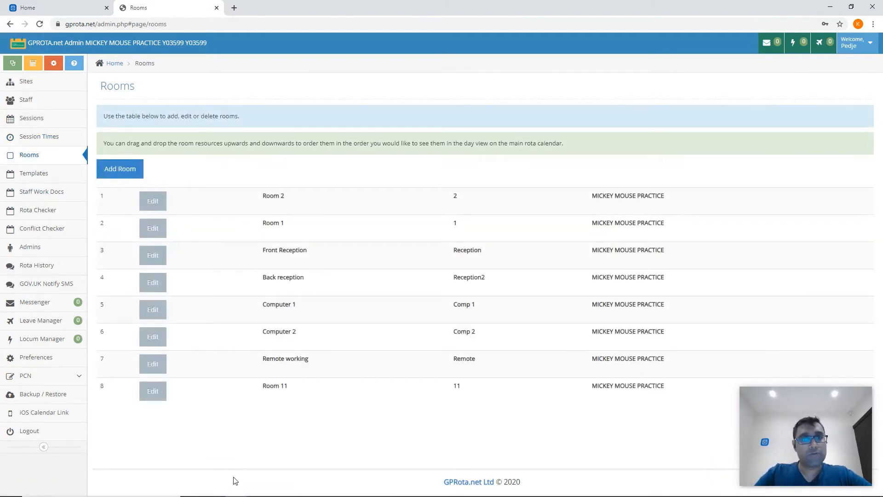
pyautogui.click(117, 172)
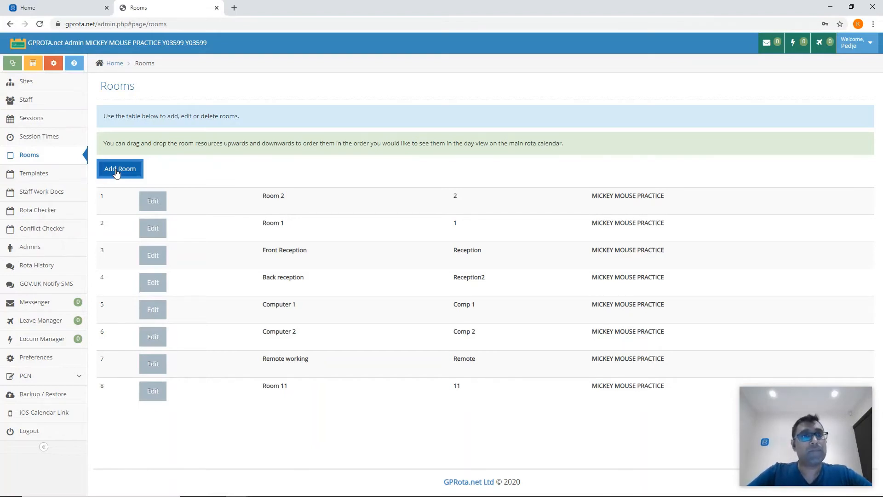
pyautogui.click(117, 170)
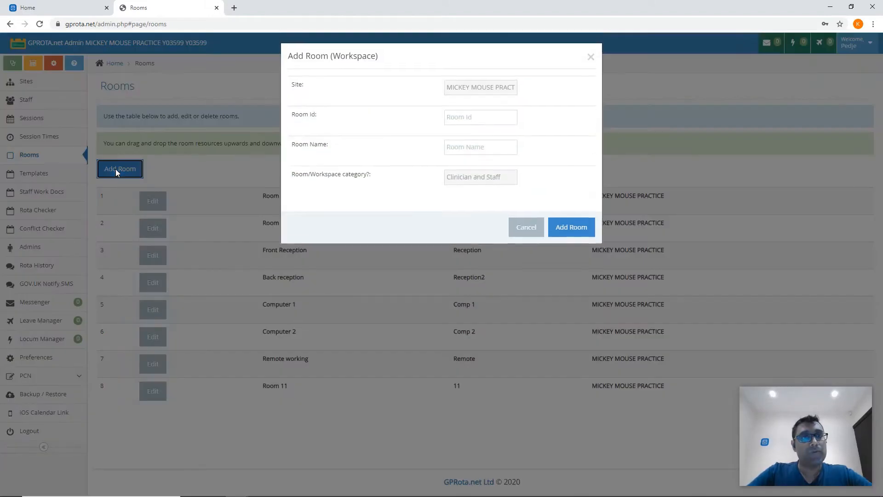
pyautogui.click(489, 94)
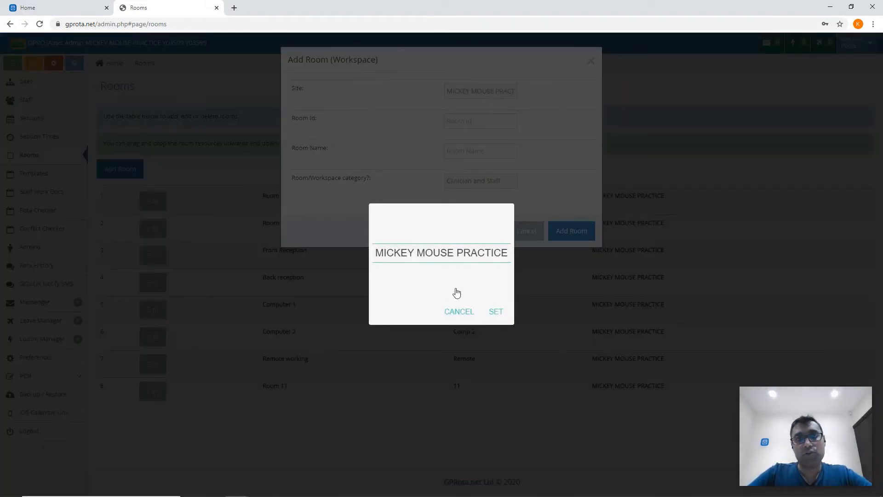
pyautogui.click(496, 311)
pyautogui.click(473, 121)
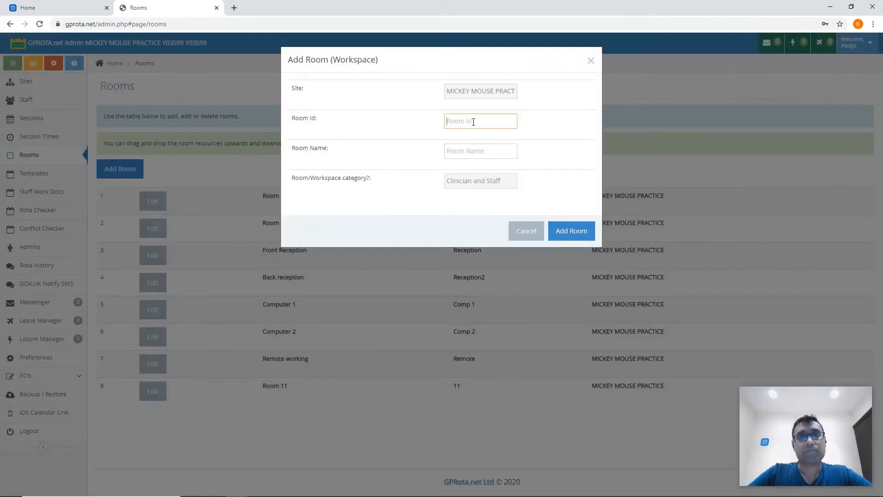
pyautogui.write('12')
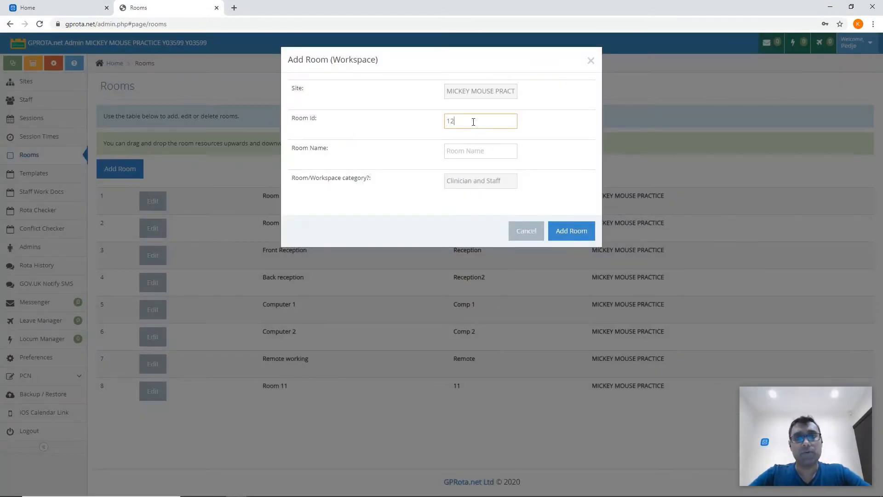
pyautogui.click(468, 158)
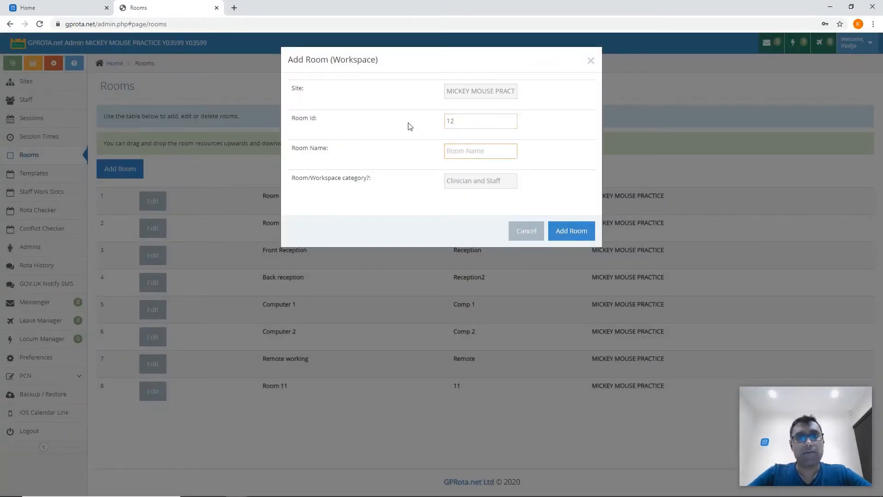
pyautogui.write('Room12')
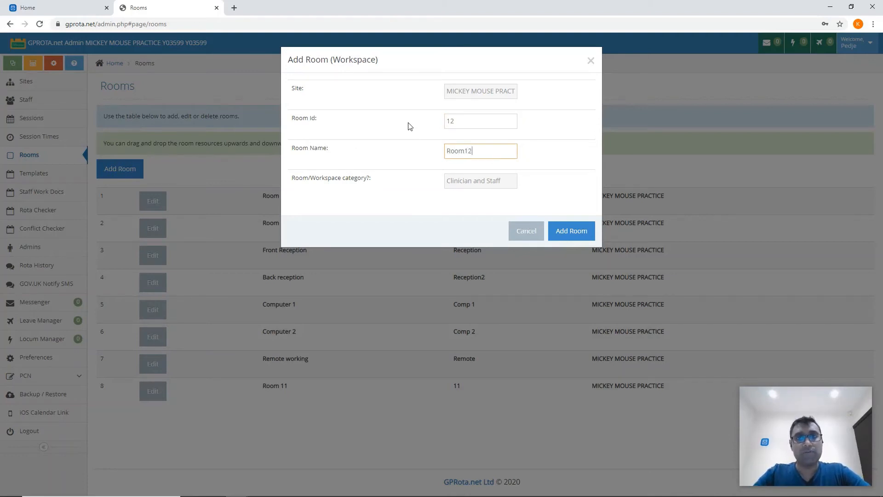
# Set the new room's workspace category to Clinical Only and add the room
pyautogui.click(473, 181)
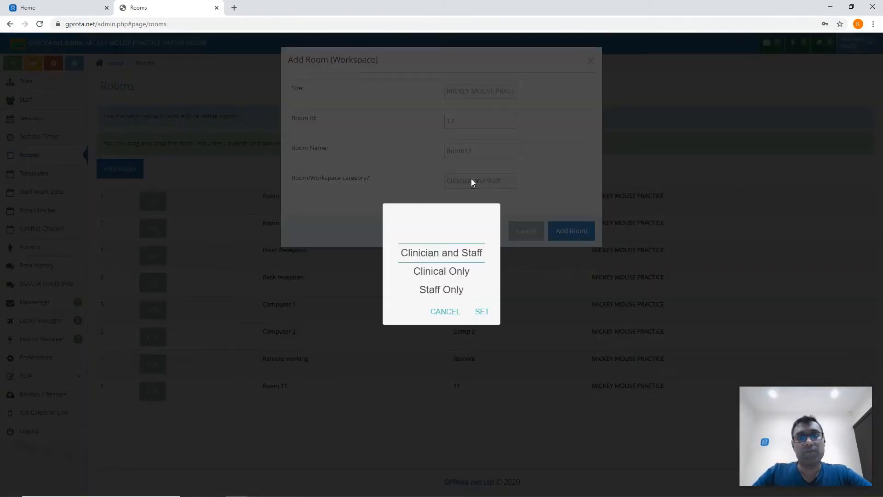
pyautogui.click(433, 272)
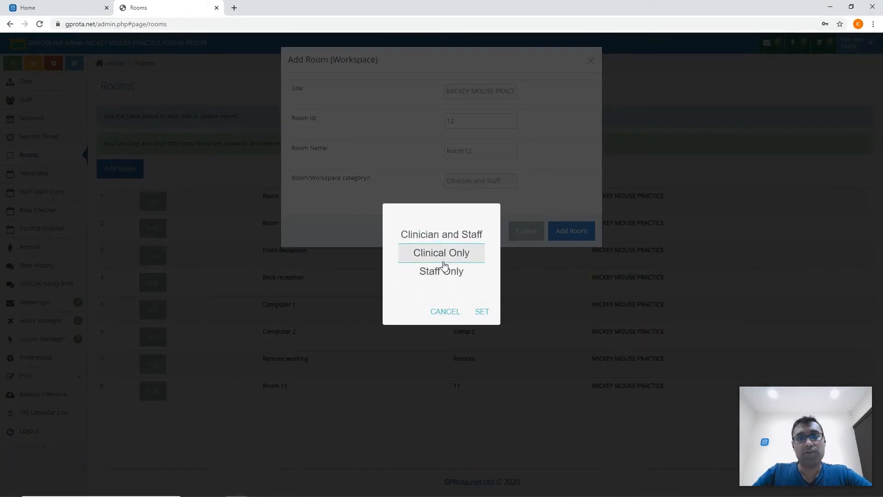
pyautogui.click(482, 313)
pyautogui.click(563, 233)
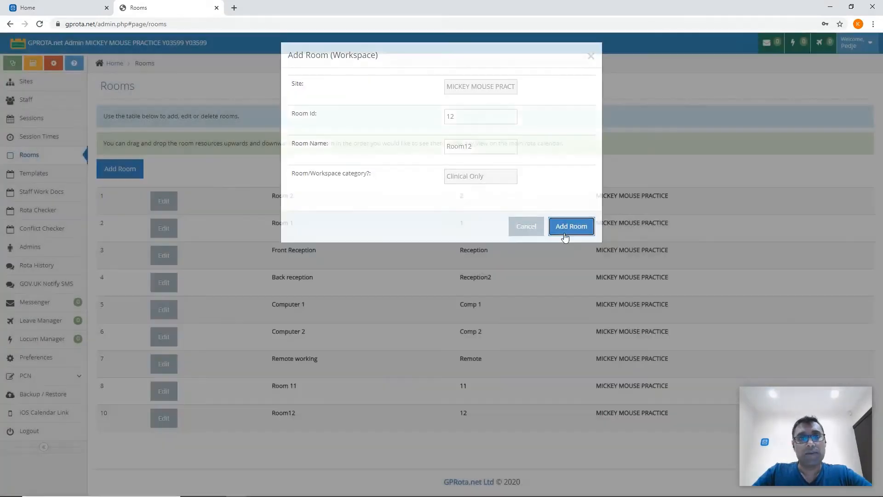
# Move the green Tuesday sessions in the clinician template Test to Wednesday and save the template
pyautogui.click(28, 180)
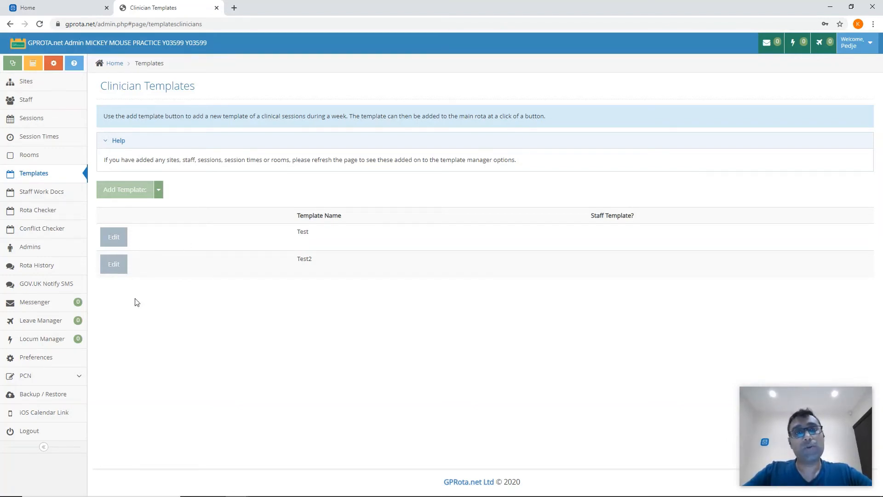
pyautogui.click(113, 237)
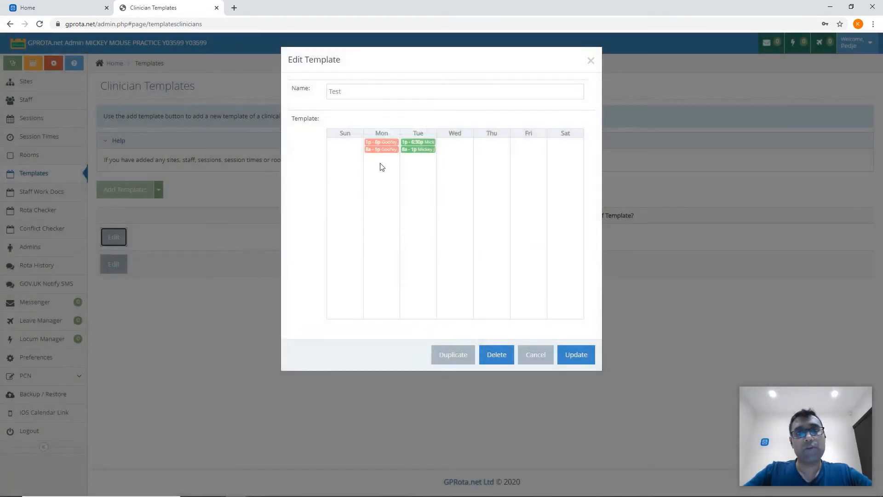
pyautogui.moveTo(388, 151)
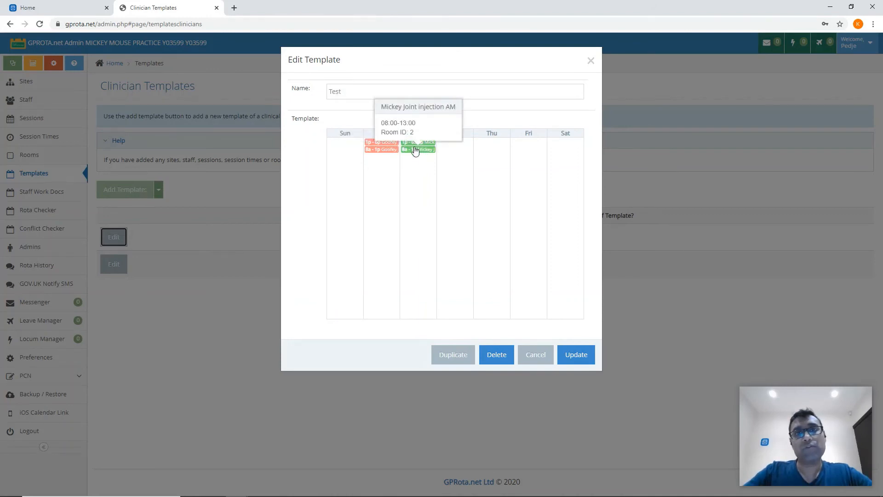
pyautogui.moveTo(415, 146); pyautogui.dragTo(459, 156)
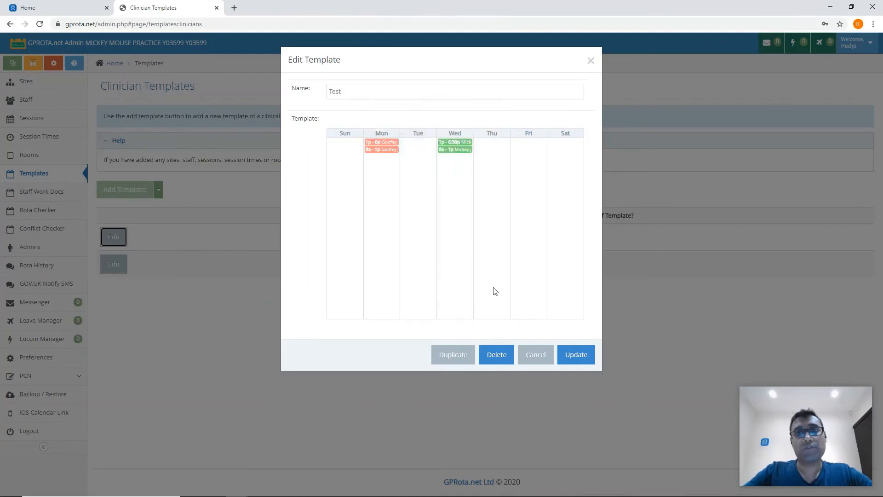
pyautogui.click(575, 355)
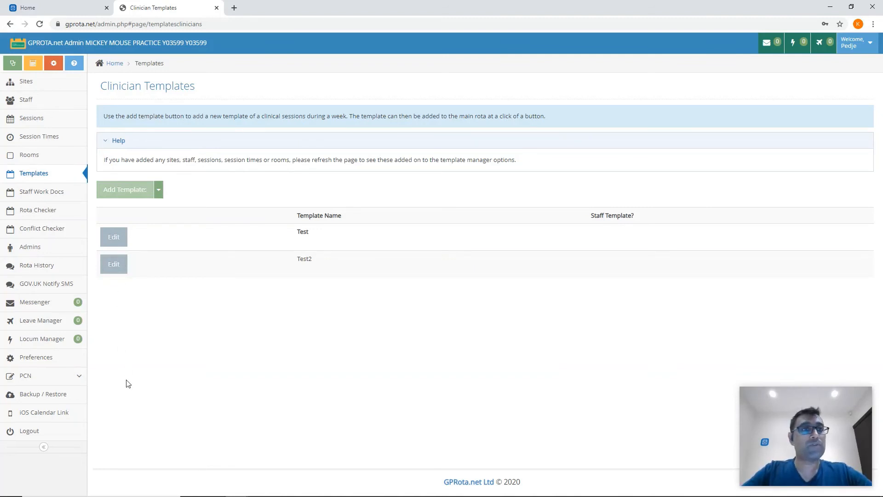
# Look over the staff work compliance documents, the rota checker rules and the conflict checker
pyautogui.click(52, 192)
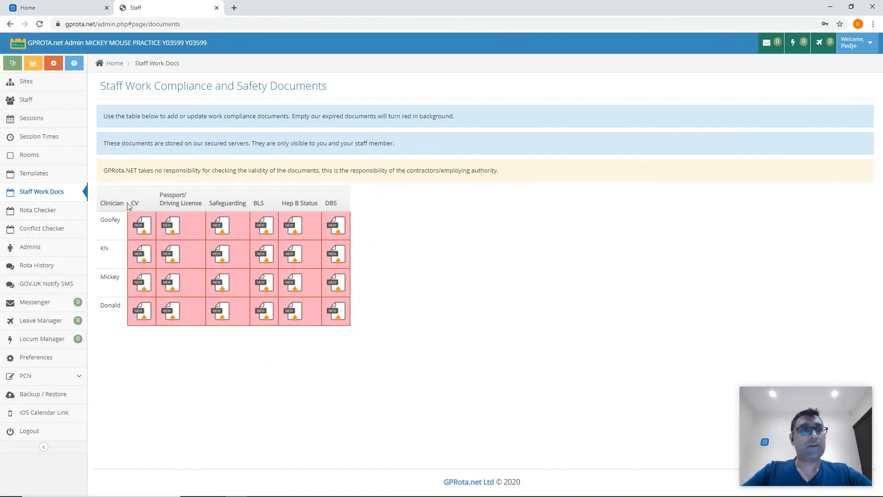
pyautogui.moveTo(127, 203); pyautogui.dragTo(363, 327)
pyautogui.click(362, 327)
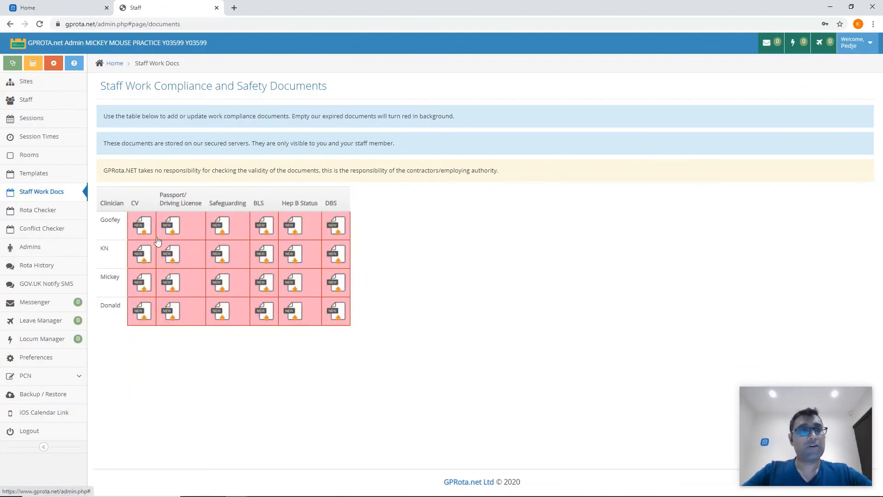
pyautogui.click(61, 214)
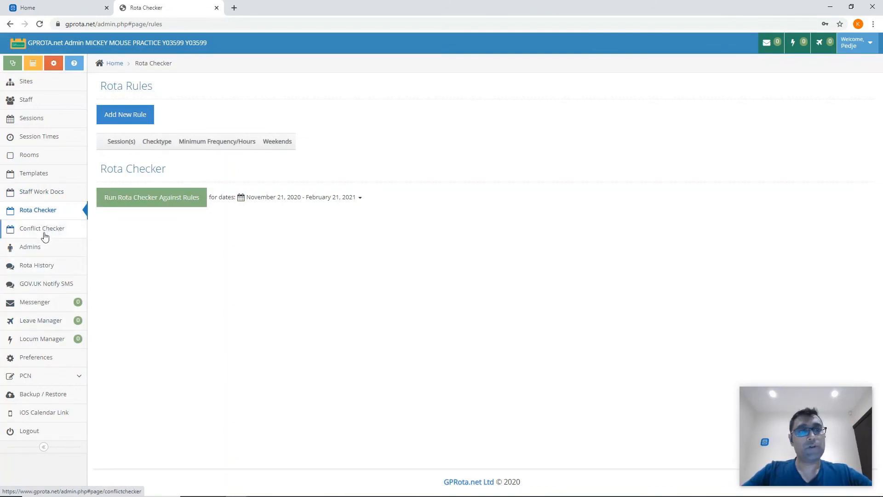
pyautogui.click(44, 236)
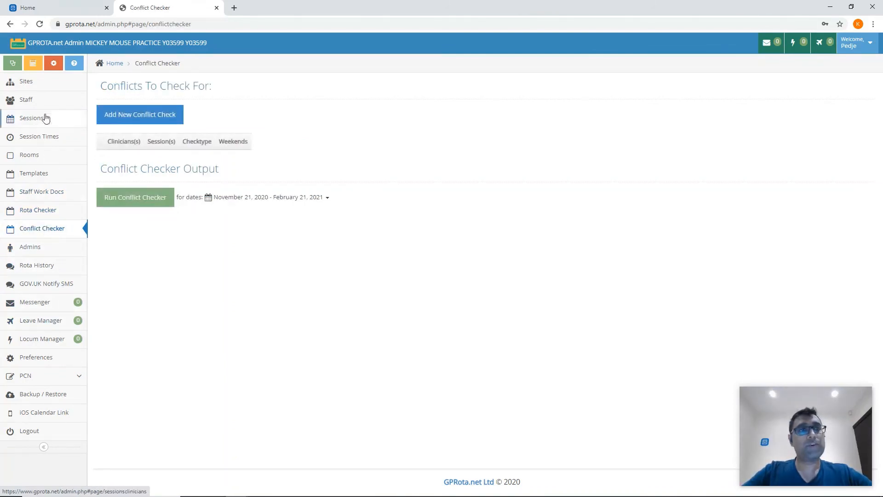